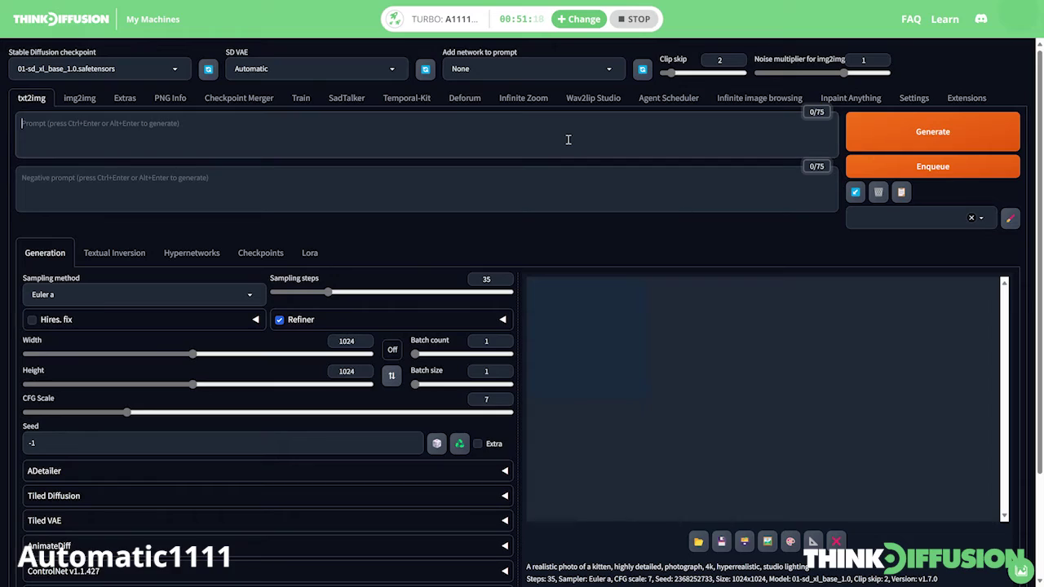
Generate a 4k photo of an orange kitten with a ball of yarn and enlarge the result.
text(photo of a kitten)
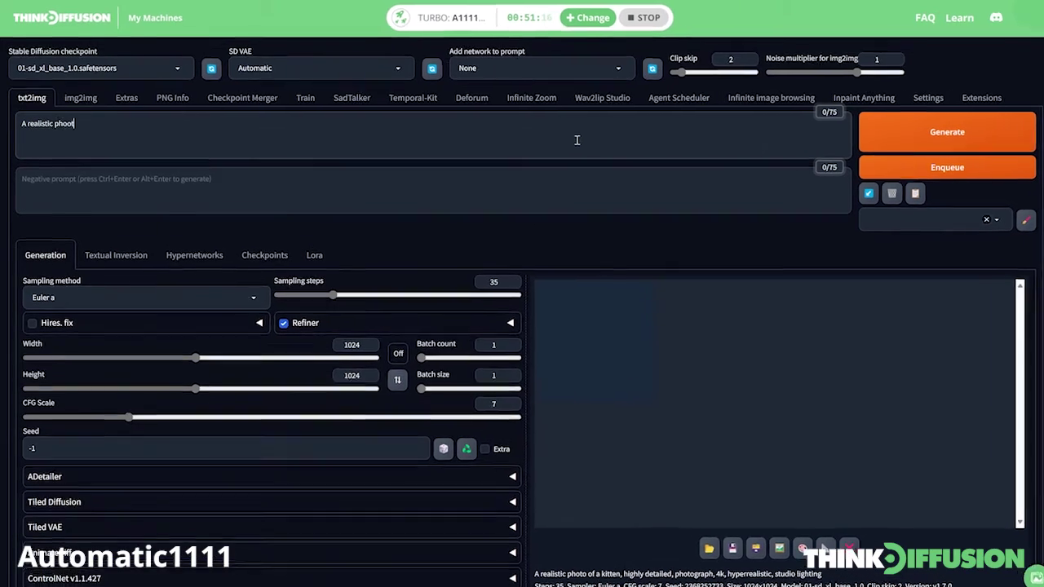
text(, photograph, 4k, highly detaile)
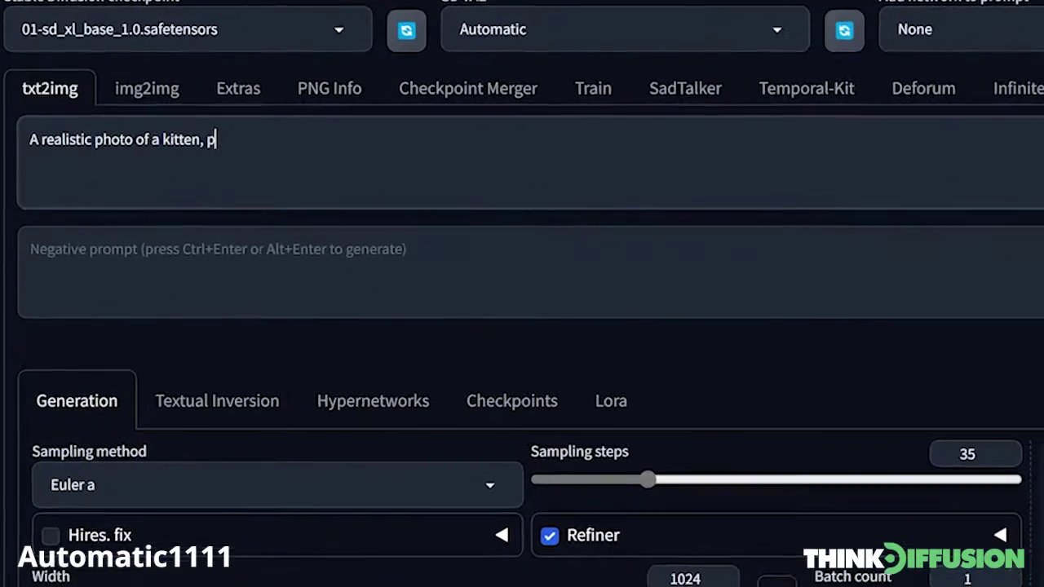
text(d, orange fur, ball of yarn)
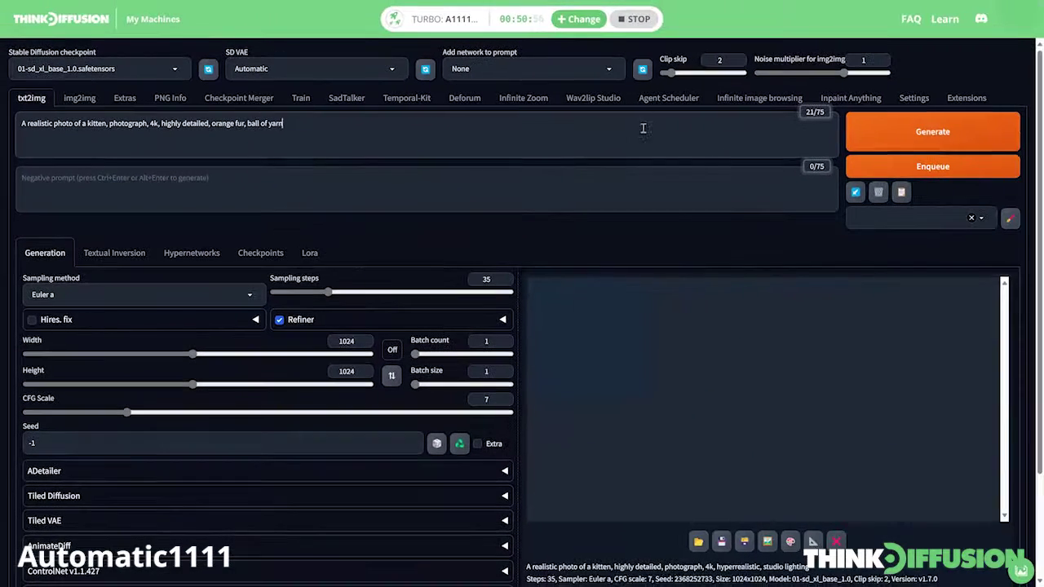
key(ctrl+Return)
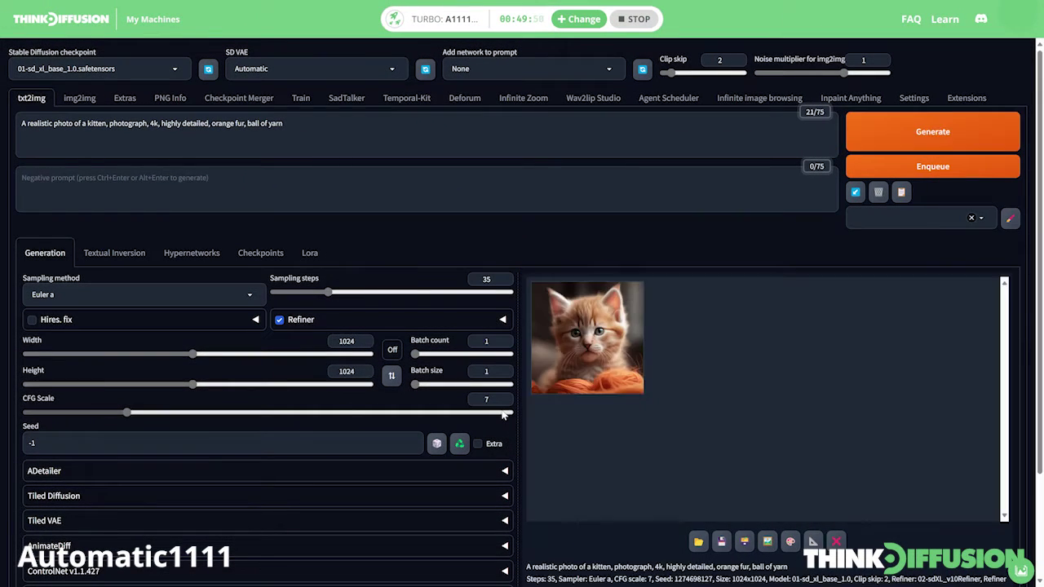
click(598, 359)
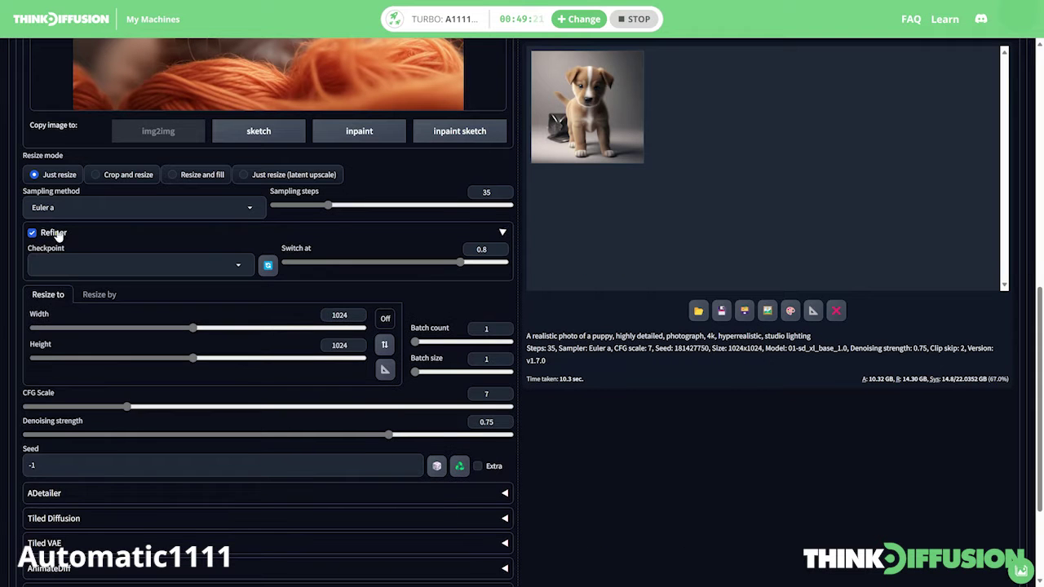
Check the refiner checkpoint list, generate the tiger version in img2img, and scroll down the page.
click(91, 265)
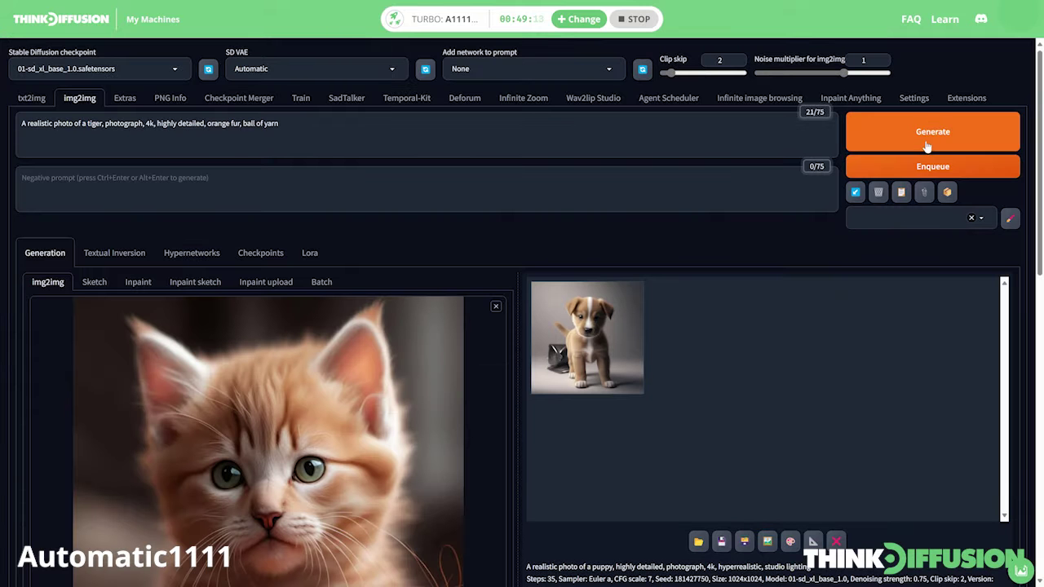
click(927, 146)
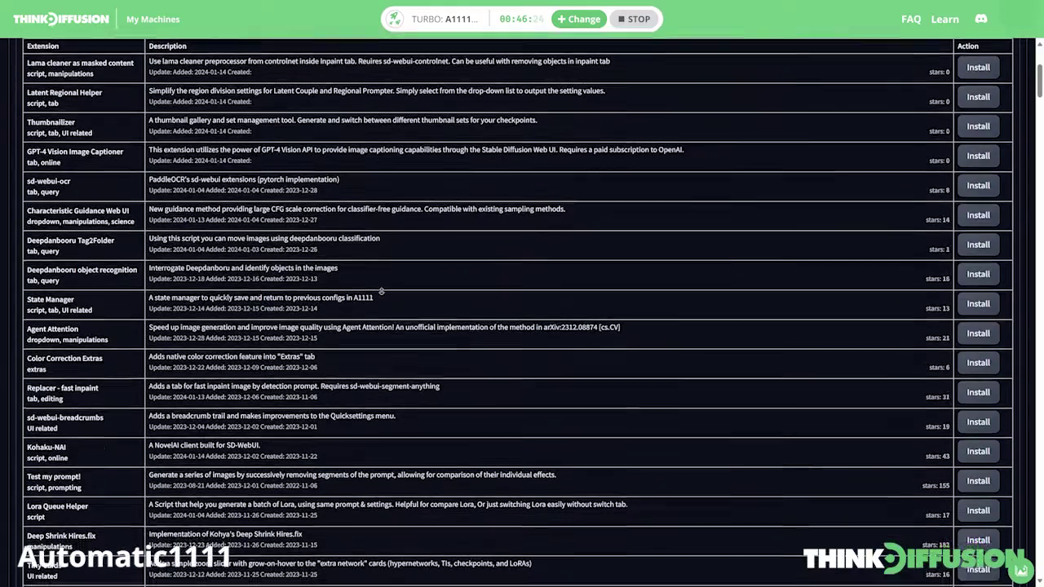
scroll(397, 292, down, 3)
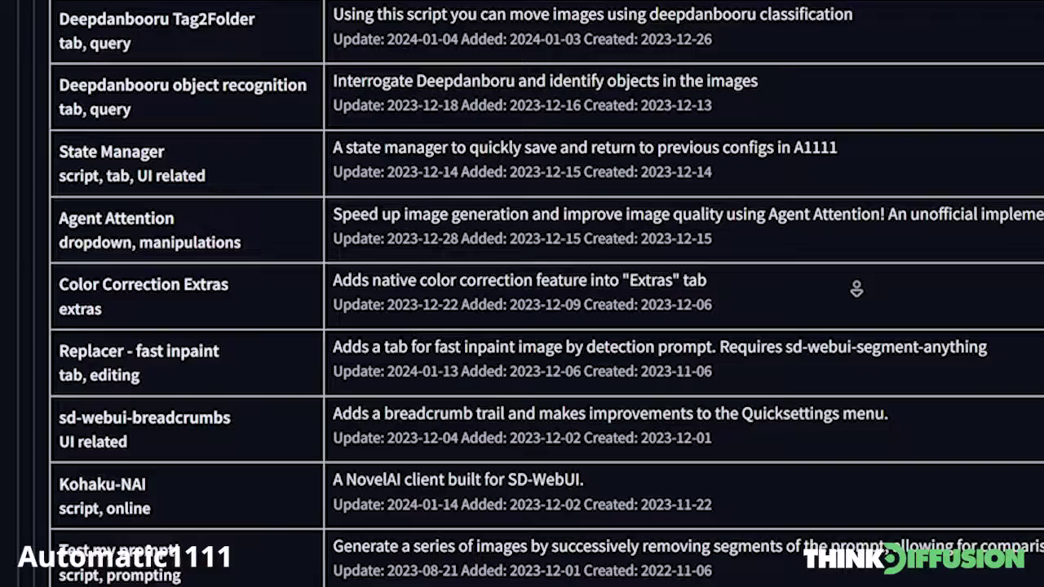
scroll(857, 290, down, 3)
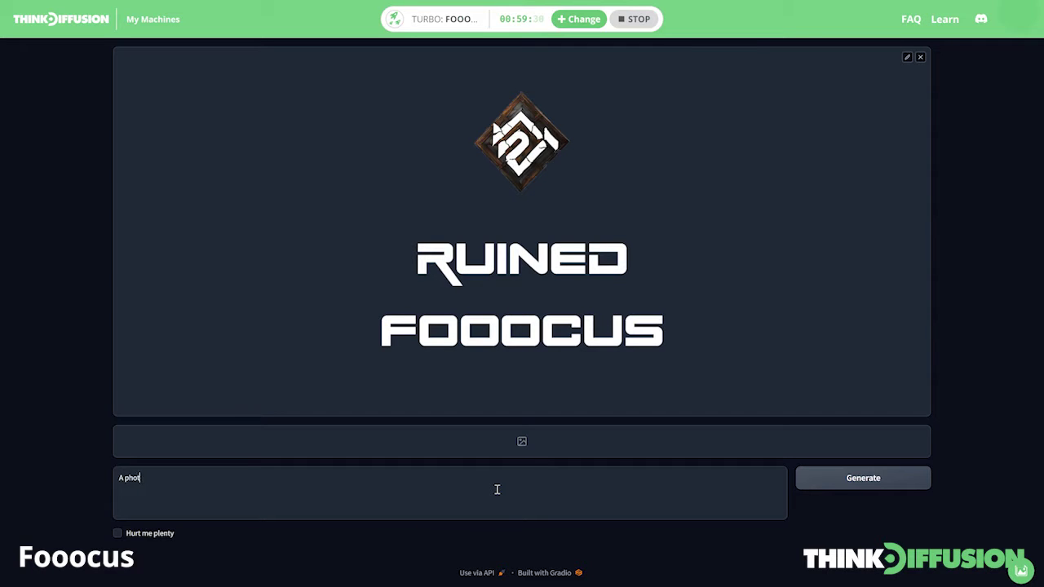
Enter 'a cute kitten,' as the Fooocus prompt and generate the image.
text(a cute k)
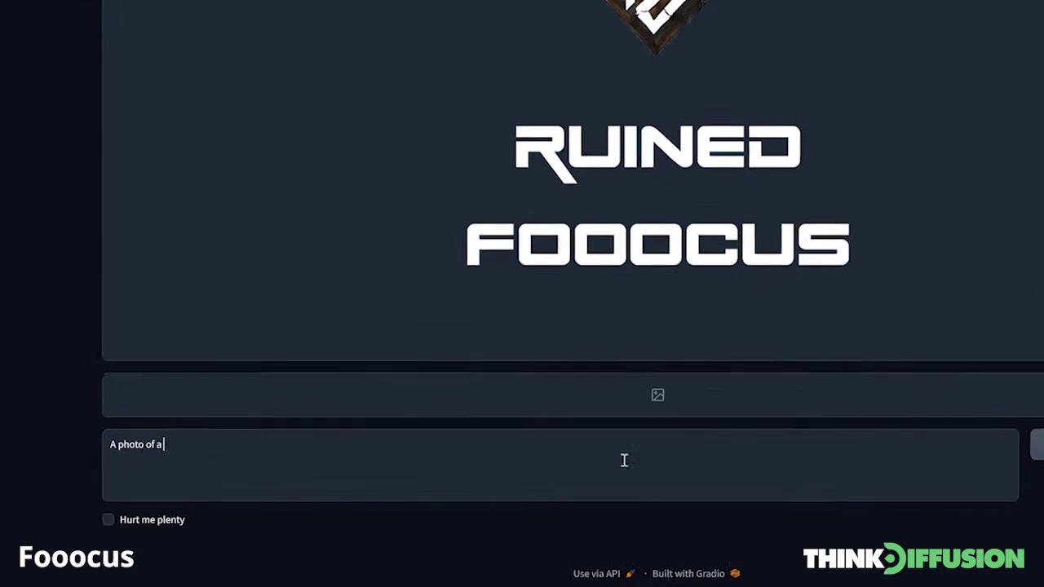
text(itten, realistic, highly det)
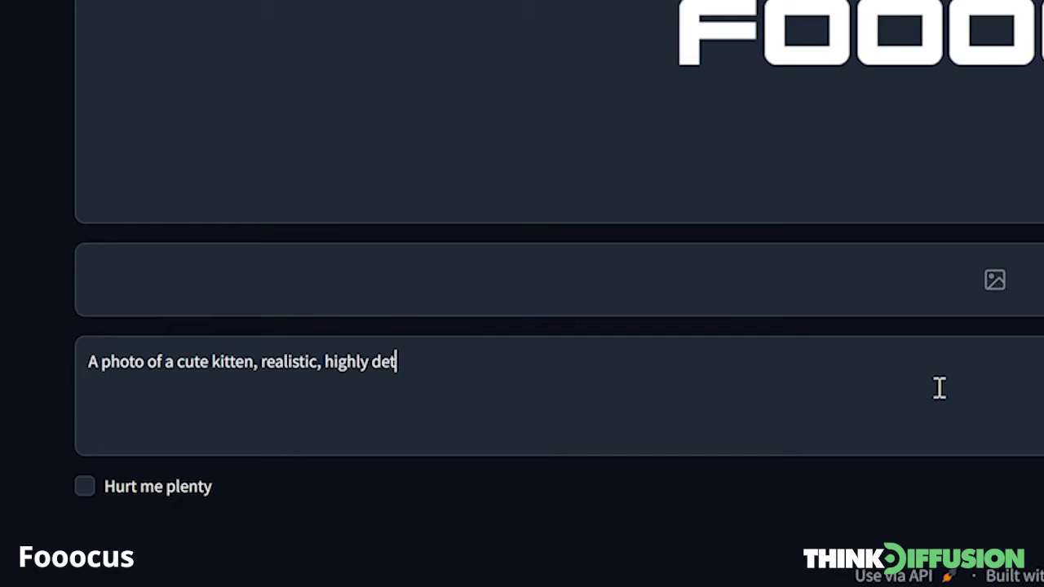
click(863, 462)
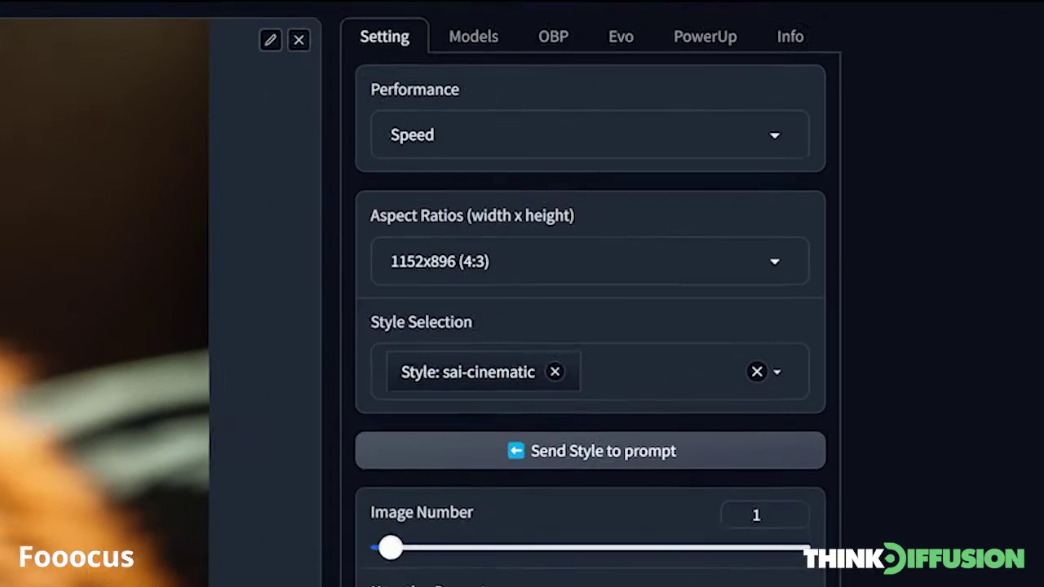
Set performance to Quality, aspect ratio 1024x1024, and add the sai-photographic style.
click(526, 144)
click(491, 228)
click(499, 261)
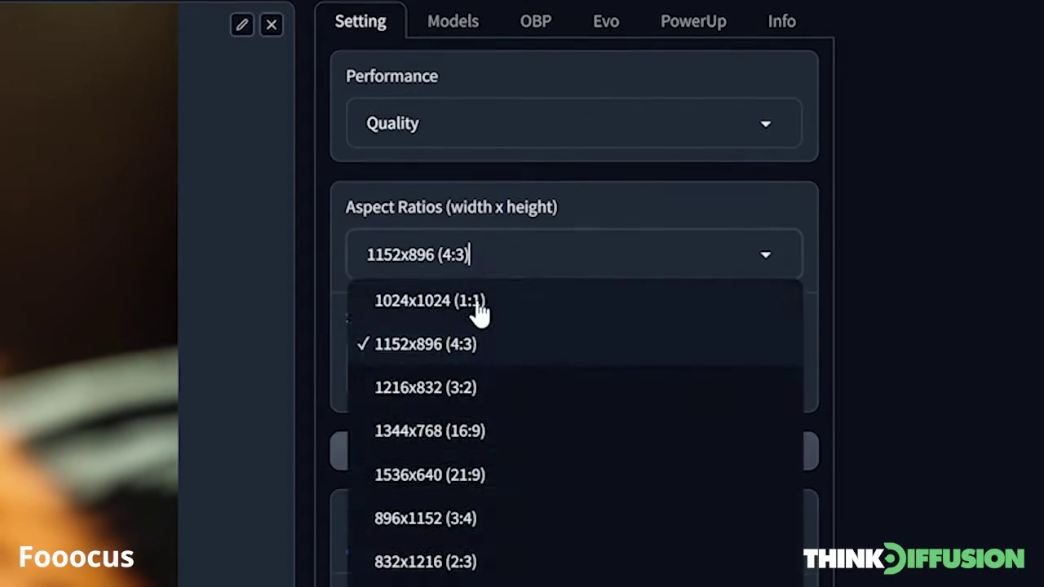
click(479, 306)
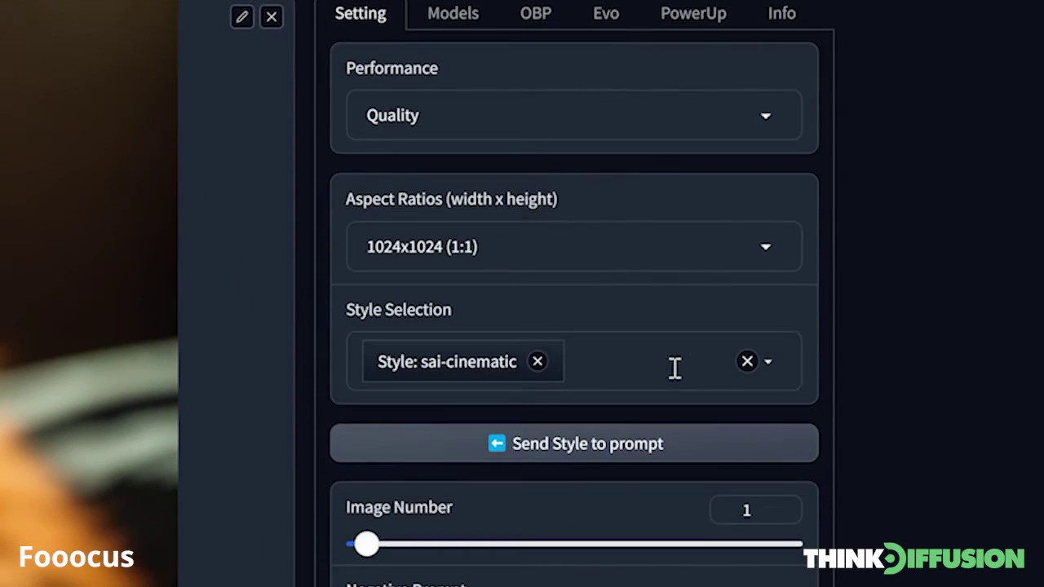
click(766, 369)
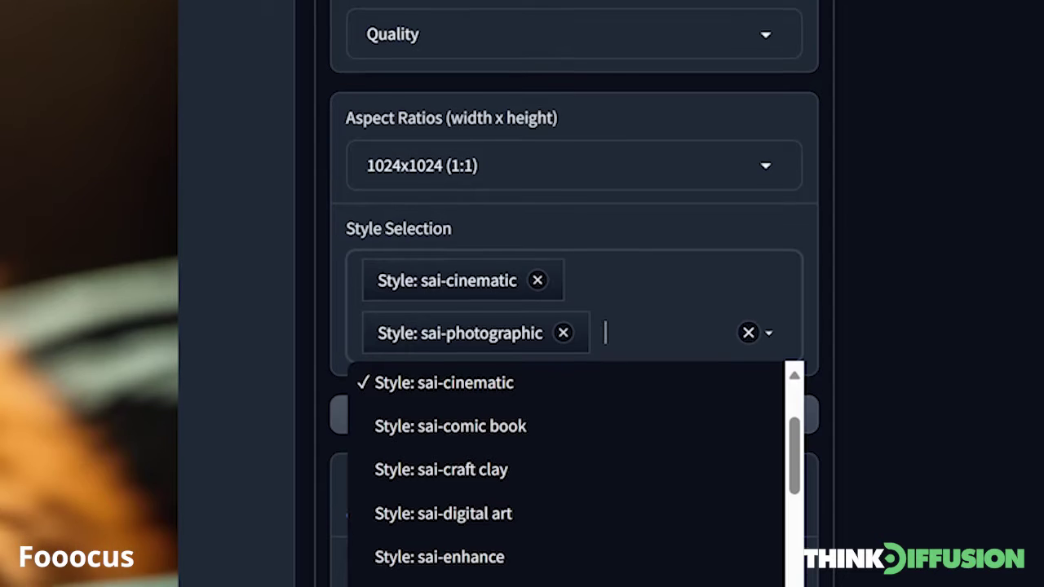
key(Escape)
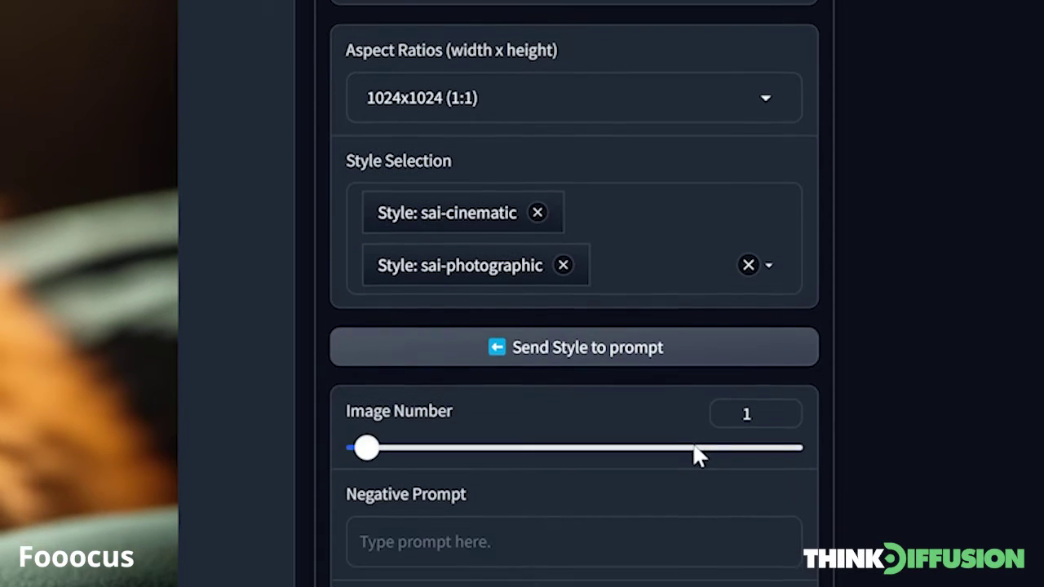
Add negative prompt 'blur, bokeh', choose Oasis-SDXL.safetensors as base model, and regenerate the kitten.
click(484, 555)
text(blur, bokeh)
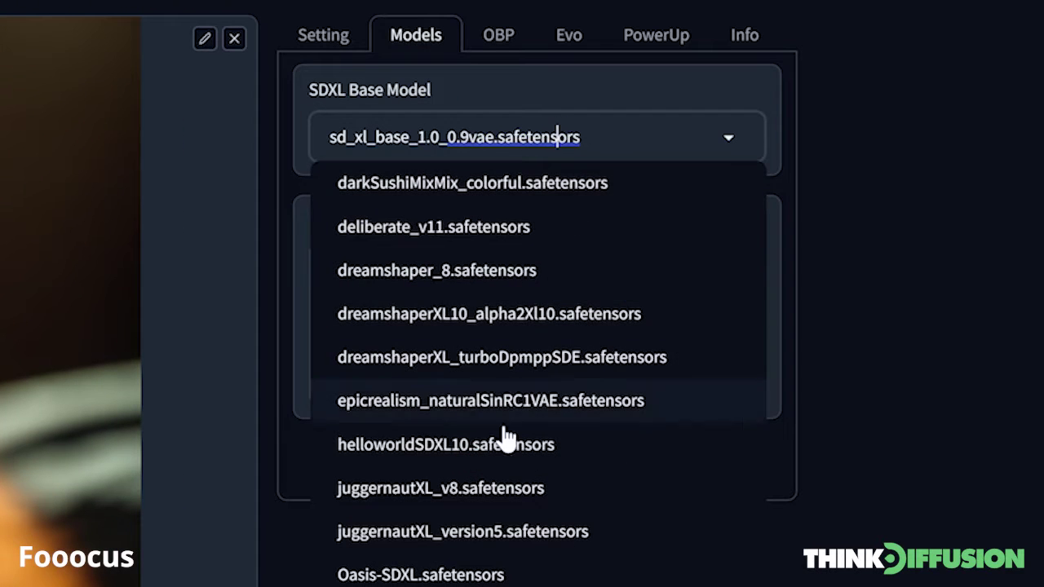
click(416, 576)
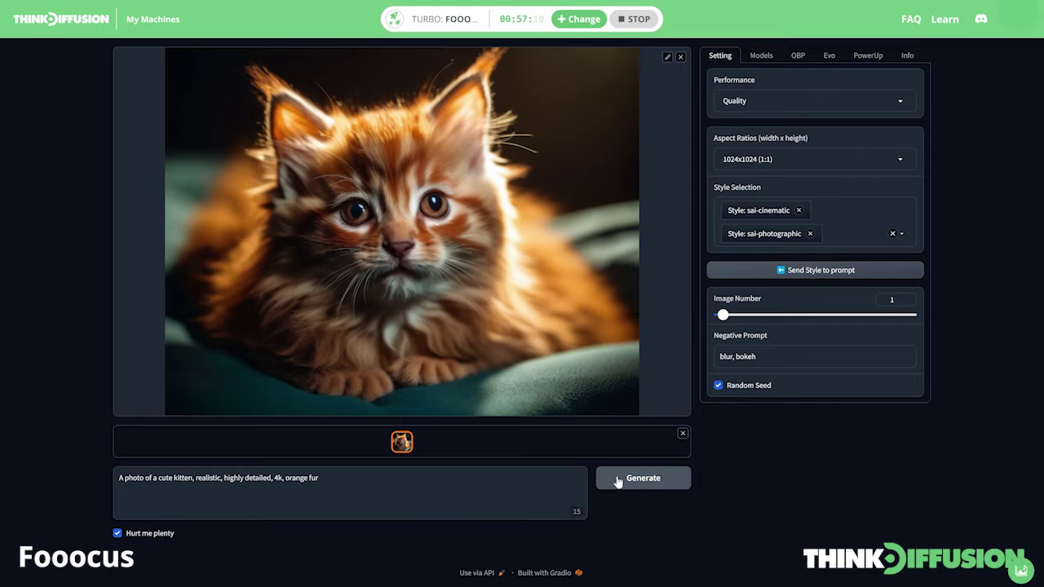
click(617, 479)
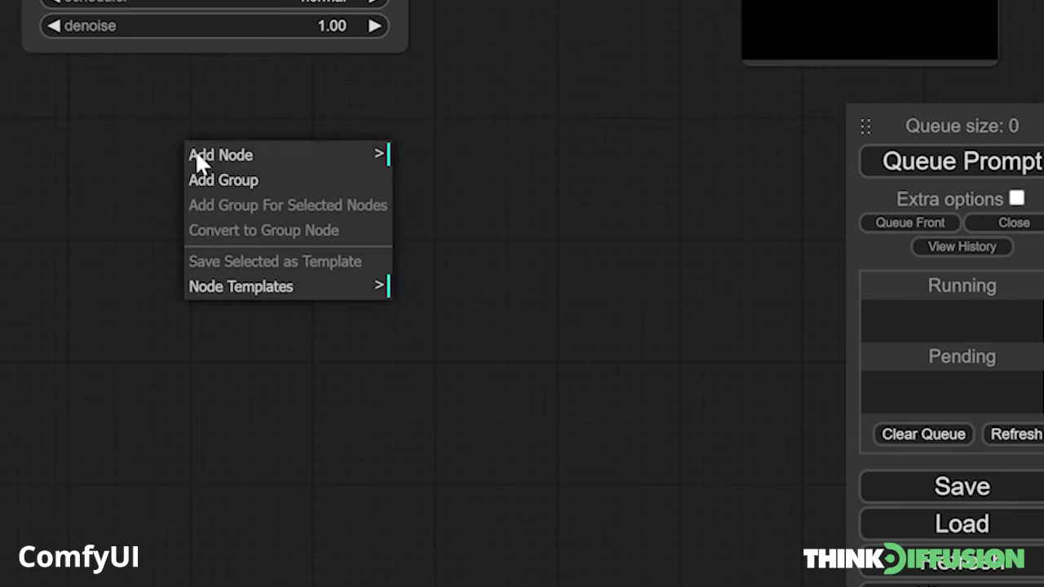
Add a Load VAE node from loaders and connect its output to VAE Decode's vae input.
click(218, 156)
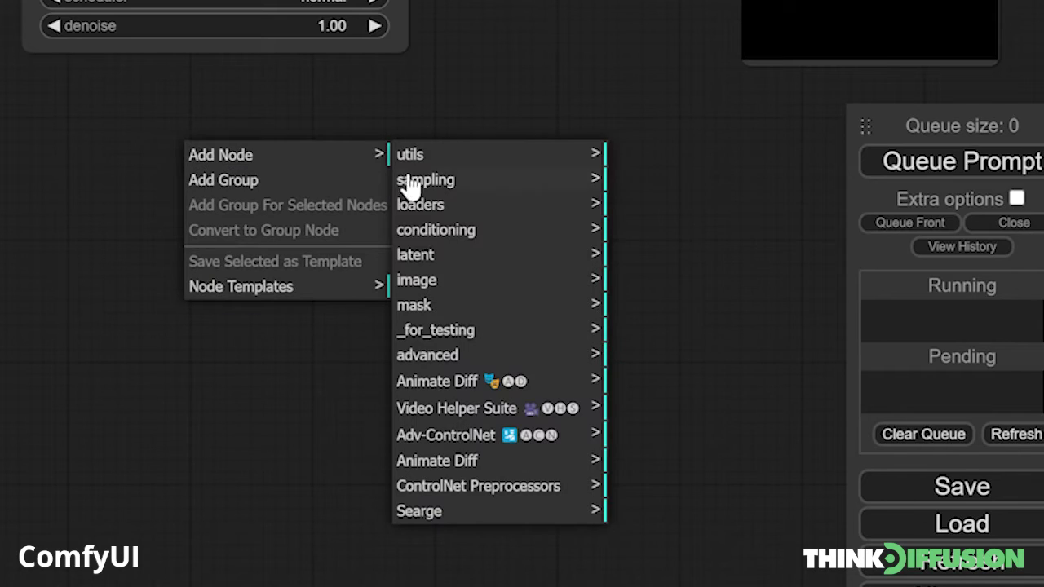
click(490, 205)
click(645, 214)
drag(286, 158, 200, 207)
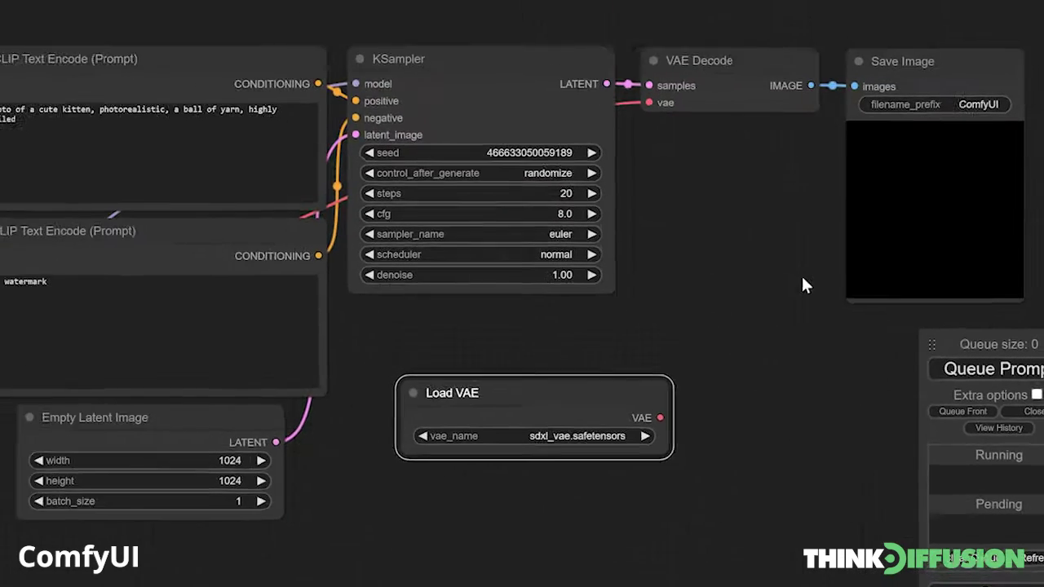
drag(660, 418, 648, 102)
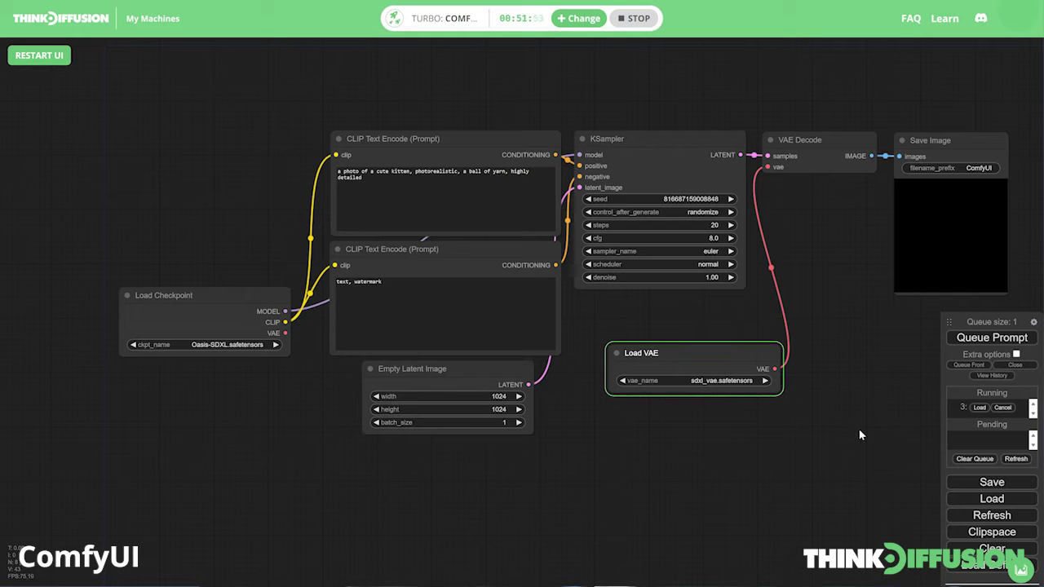
scroll(749, 534, up, 5)
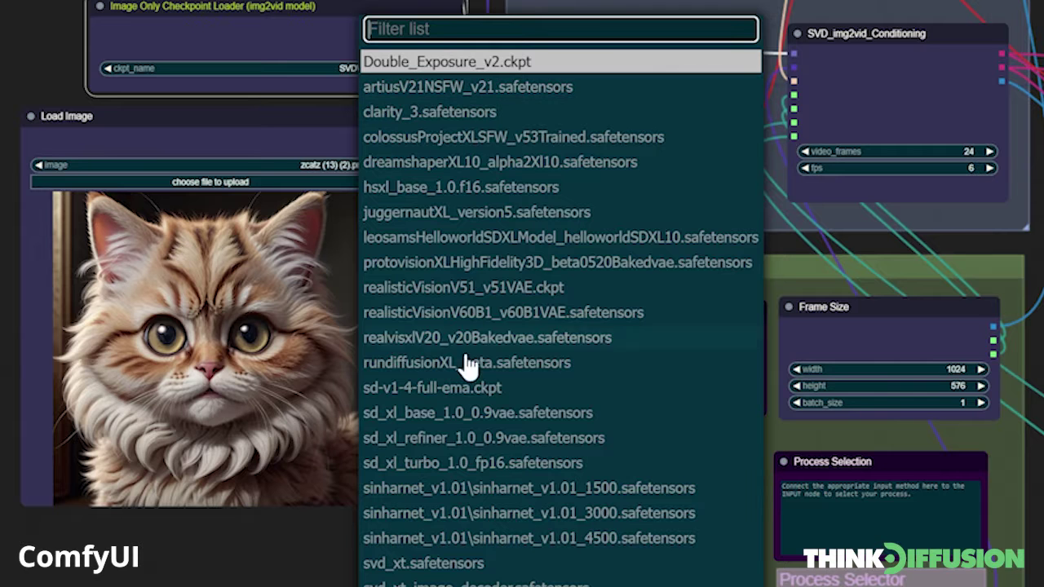
Set the video checkpoint to svd_xt.safetensors and keep the current HiRes Fix upscale model.
click(425, 565)
click(541, 313)
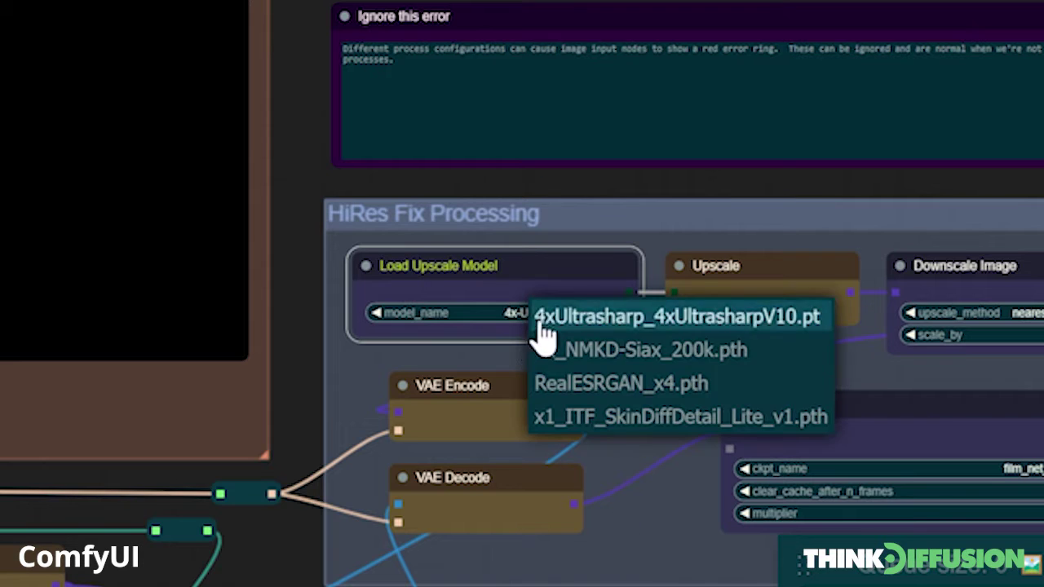
click(571, 324)
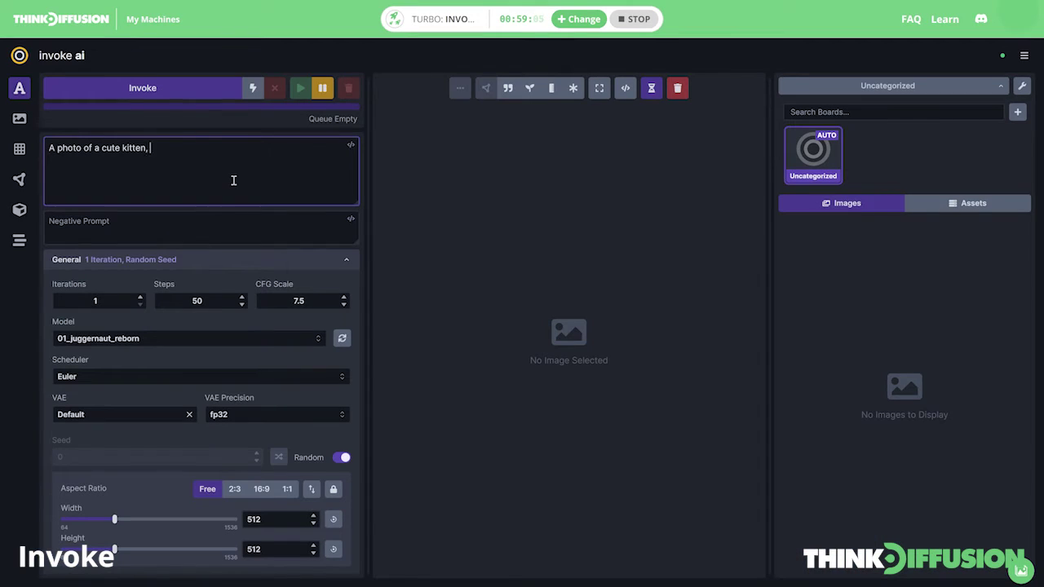
Generate 'A photo of a cute kitten, realistic, highly detailed, orange fur' in Invoke.
text(ur)
key(ctrl+Return)
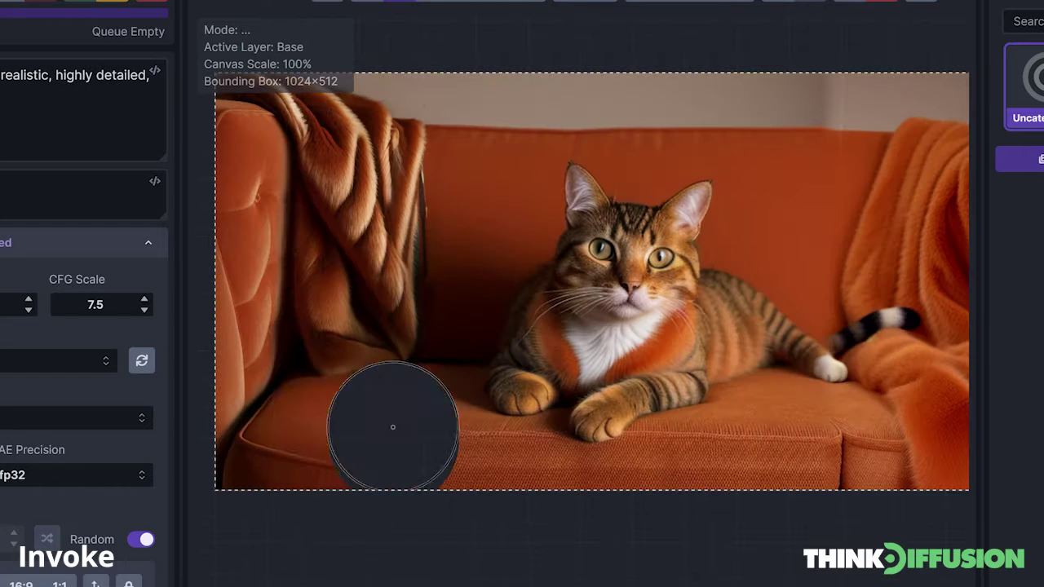
Erase the flawed patches at the sofa's lower left and right of the cat, then regenerate them.
mouse_move(392, 427)
mouse_down()
mouse_move(297, 453)
mouse_move(272, 478)
mouse_up()
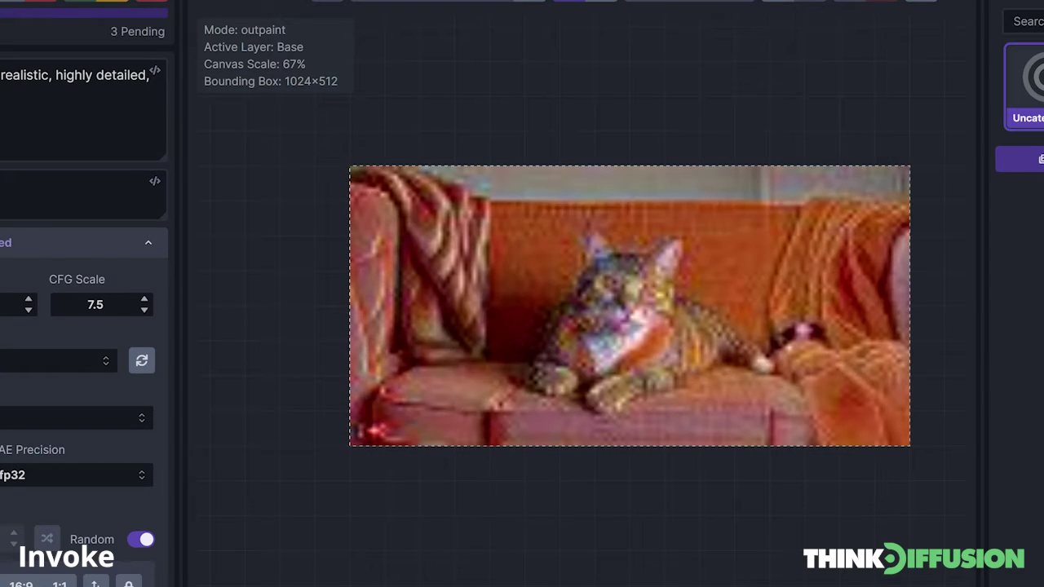
drag(583, 365, 644, 364)
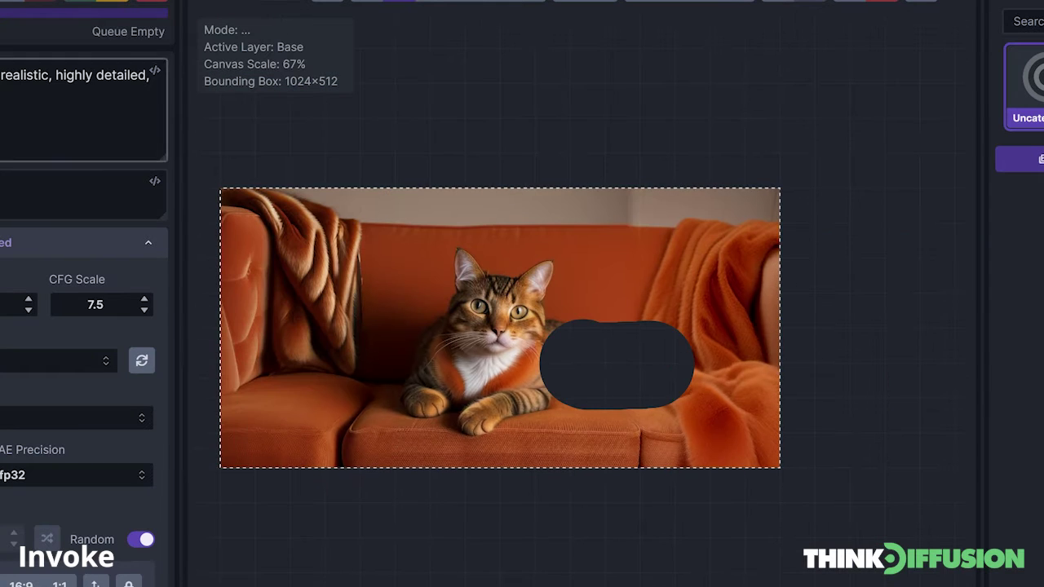
key(ctrl+Return)
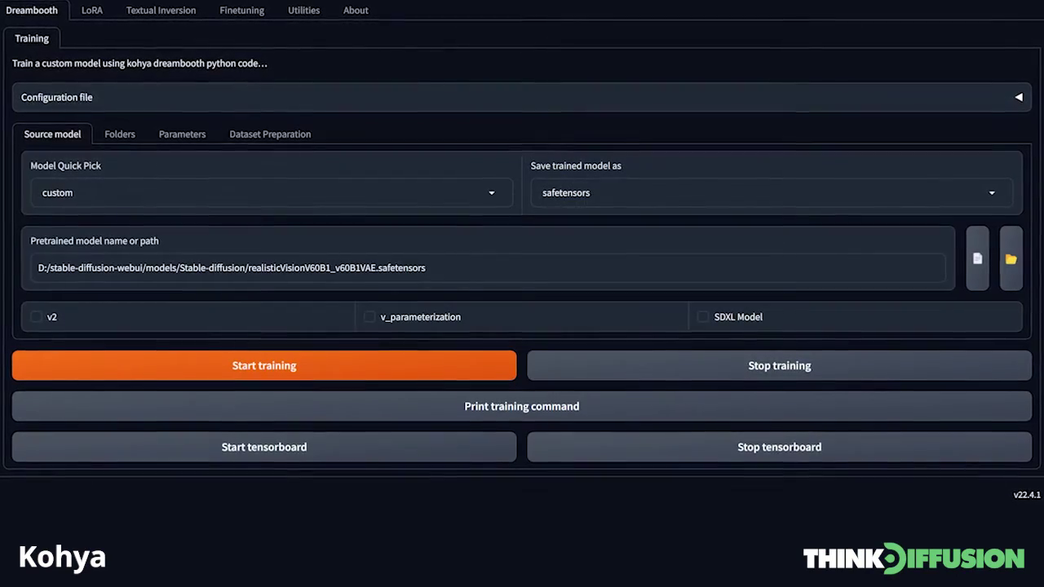
Set image folder D:/training/img, output folder D:/training/output, and model name zcatz_primary_model.
click(120, 134)
click(250, 193)
text(D:/training/img)
click(249, 267)
text(D:/training/output)
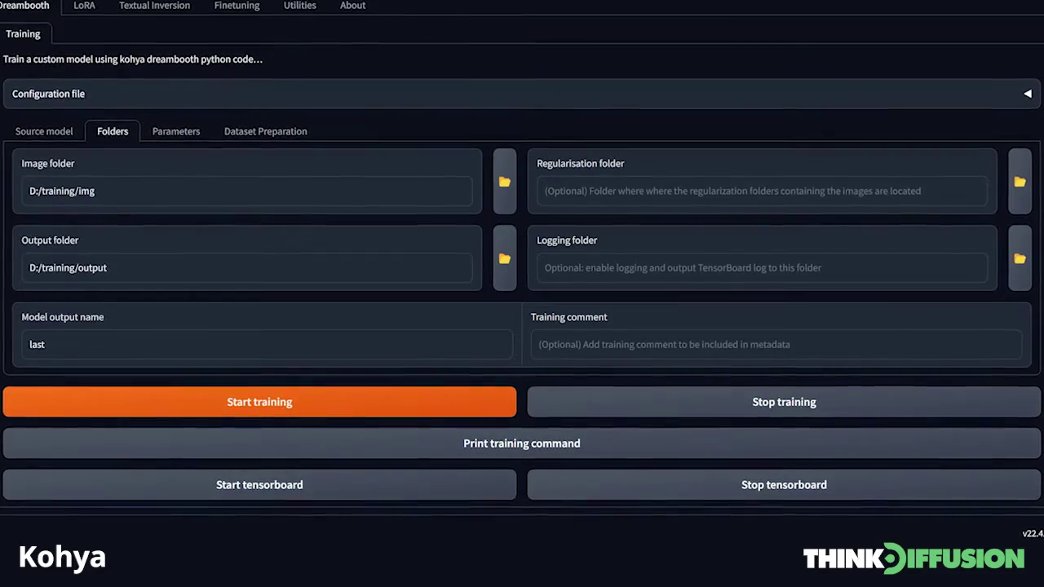
click(250, 344)
text(zcatz_primary_model)
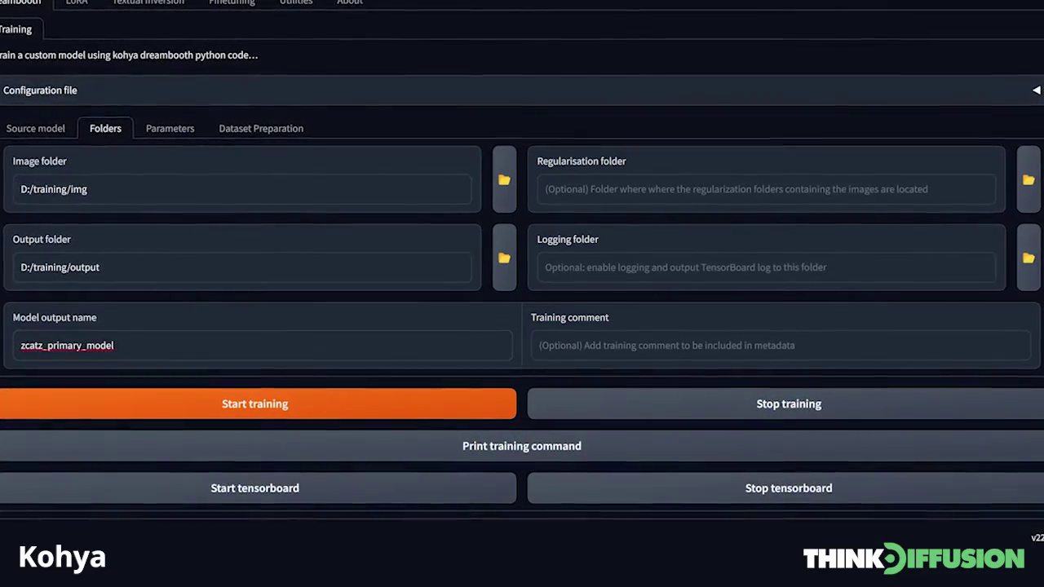
click(767, 267)
Set the logging folder to D:/training/log and both mixed and save precision to bf16.
text(D:/training/log)
click(167, 126)
click(106, 270)
click(70, 352)
click(233, 270)
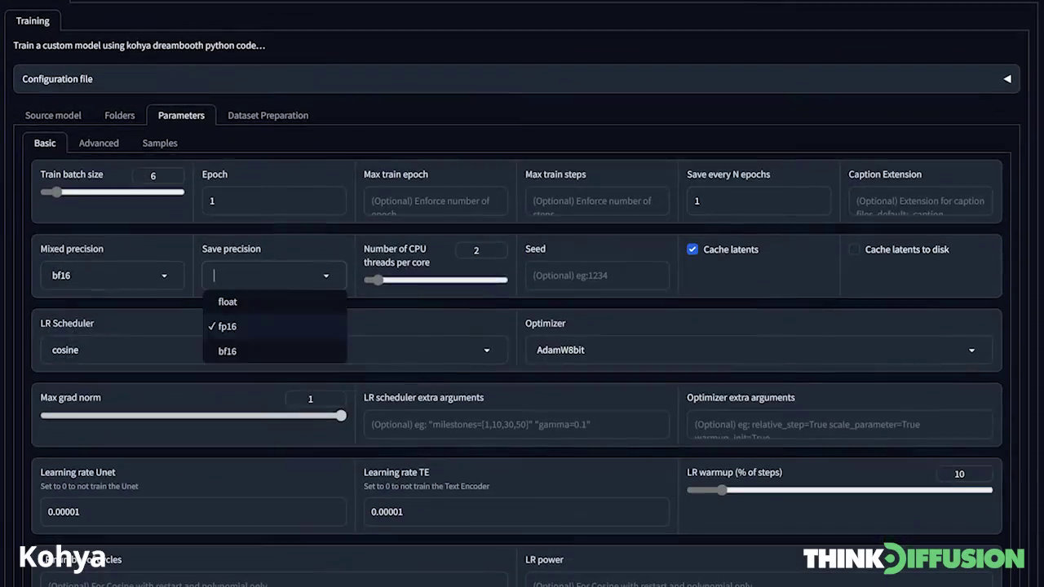
click(228, 351)
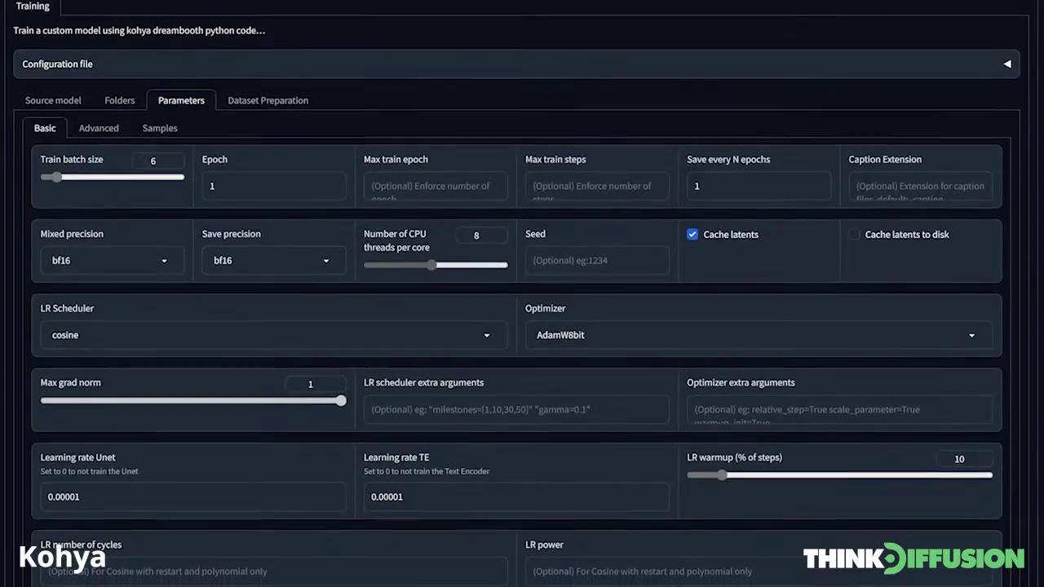
Set max train epochs 30, max train steps 25, and max resolution 768,768.
click(435, 186)
text(30)
click(596, 186)
text(25)
scroll(522, 326, down, 3)
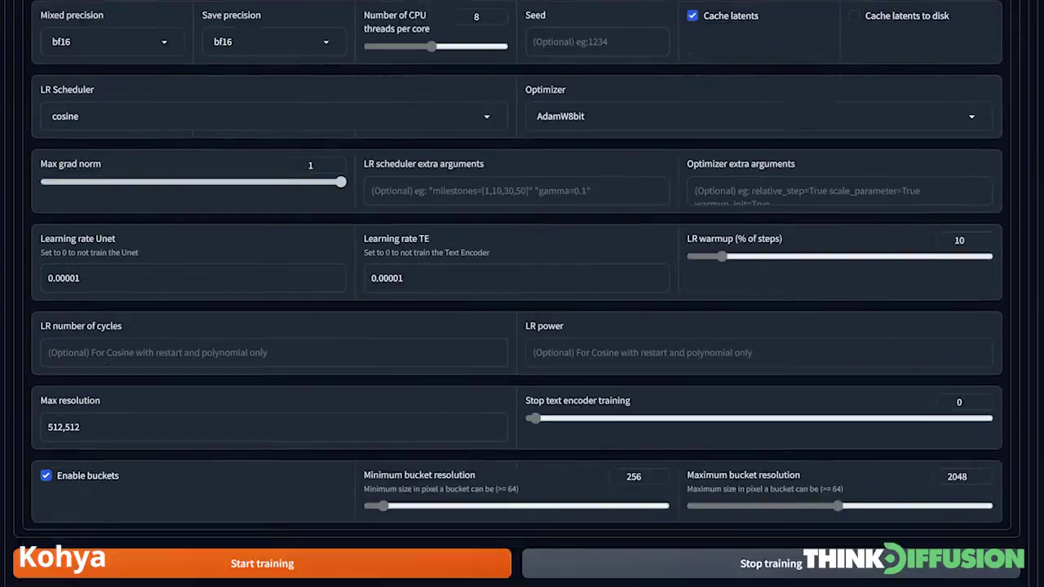
scroll(521, 327, down, 2)
double_click(64, 361)
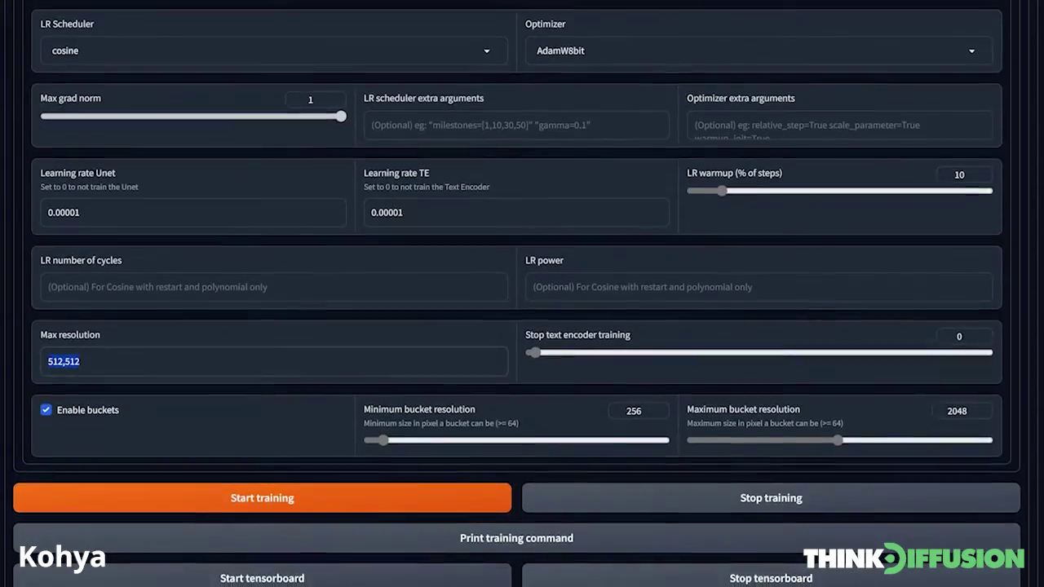
text(768,768)
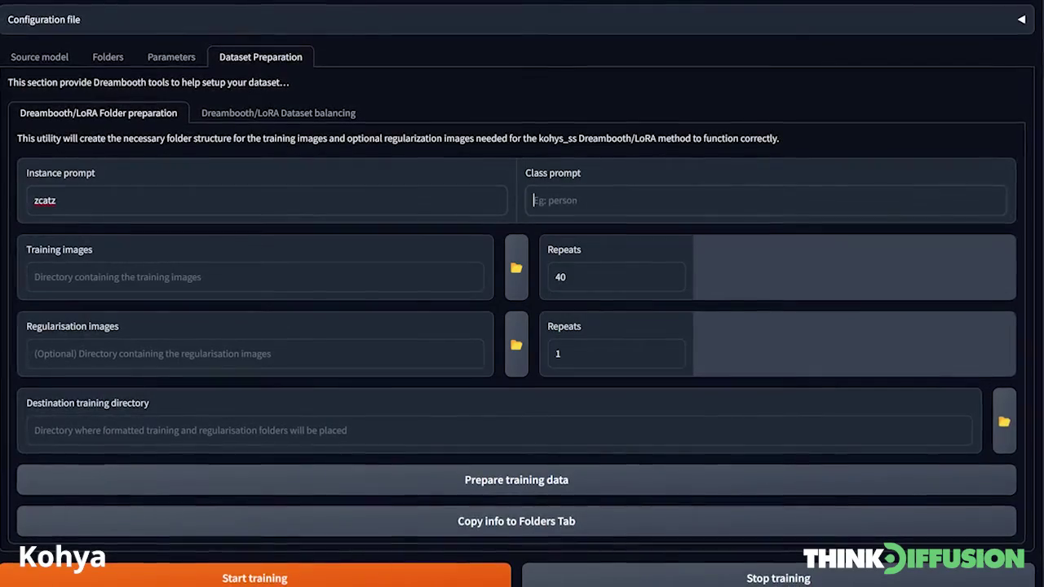
text(l)
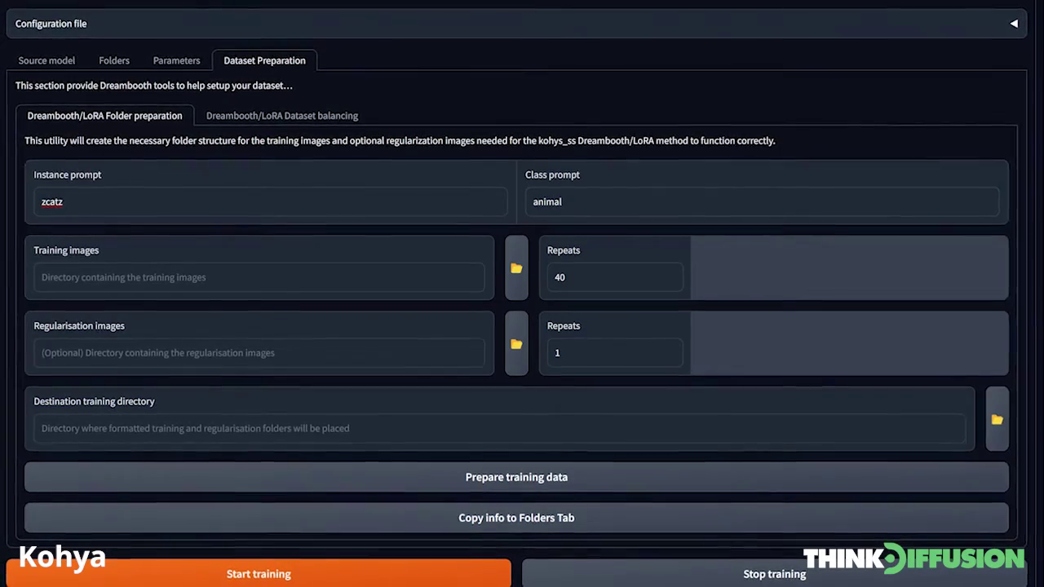